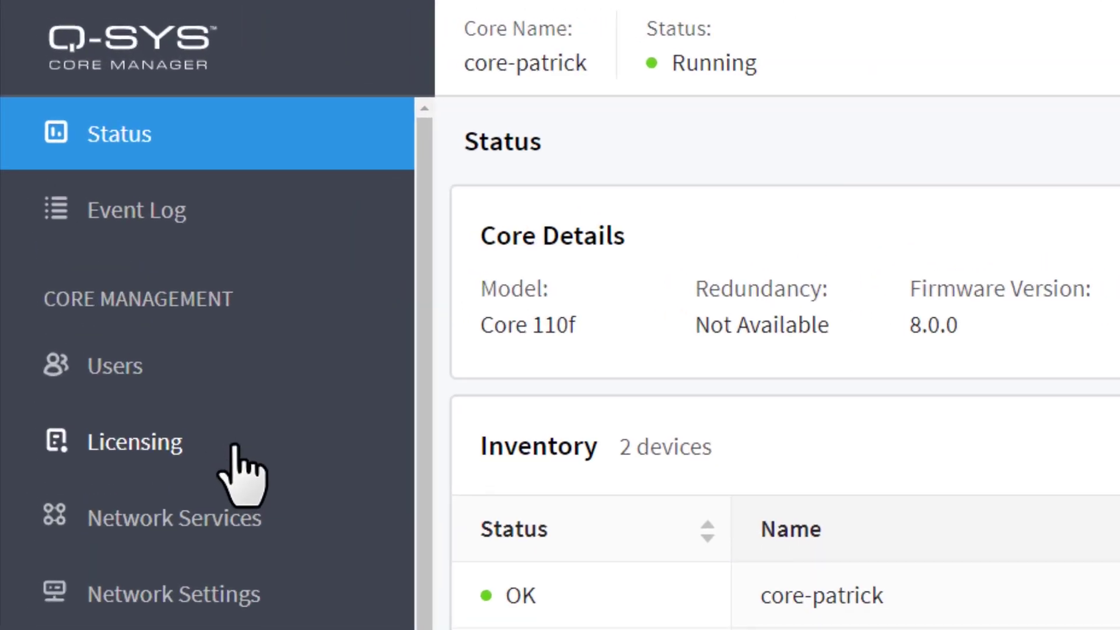
{"action": "left_click", "coordinate": [240, 468]}
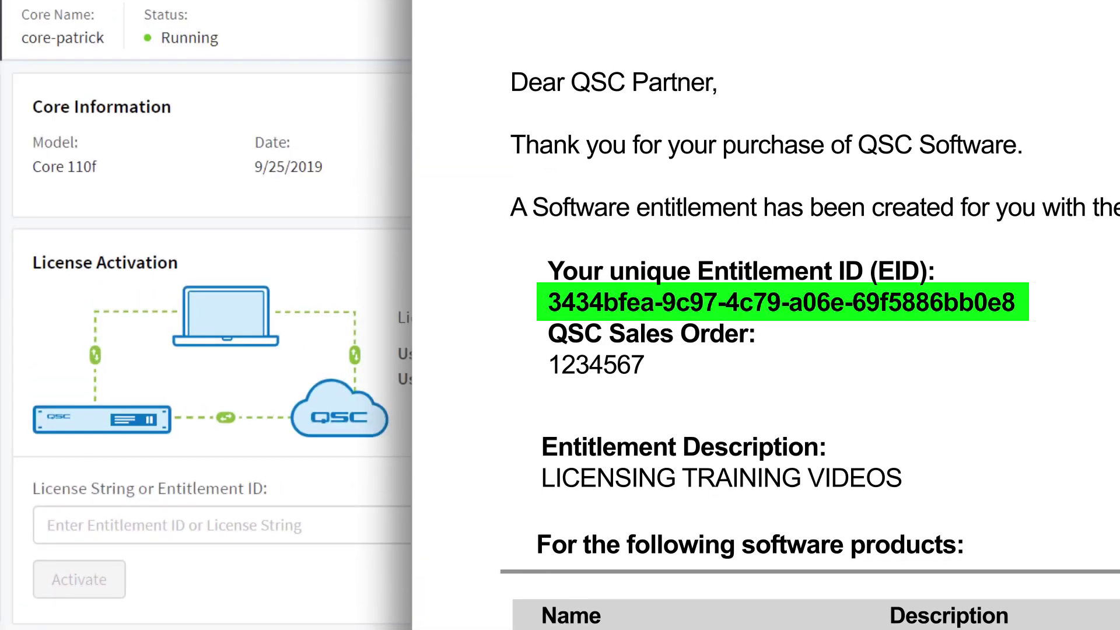
{"action": "left_click", "coordinate": [121, 517]}
{"action": "key", "text": "ctrl+v"}
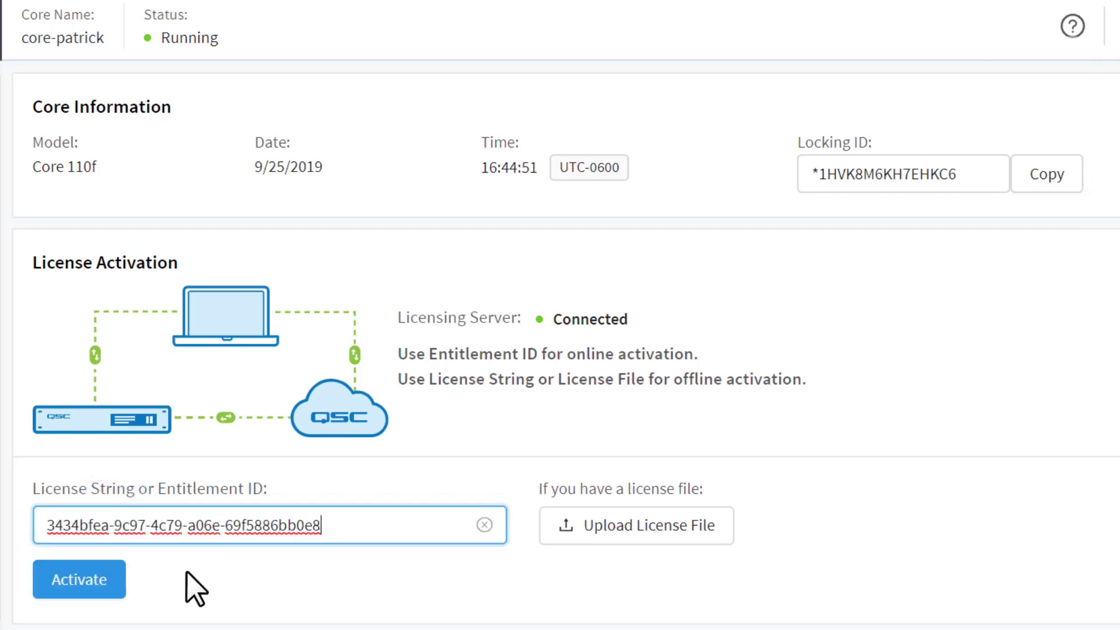
{"action": "left_click", "coordinate": [118, 588]}
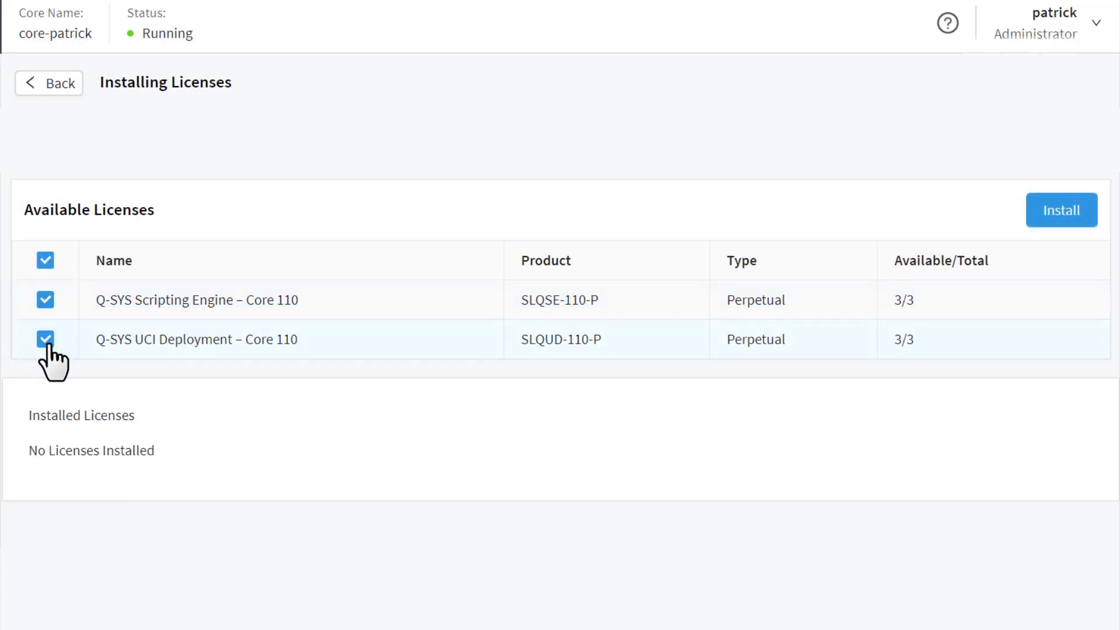
Step: Install both checked Core 110 licenses, Scripting Engine and UCI Deployment
{"action": "left_click", "coordinate": [1093, 226]}
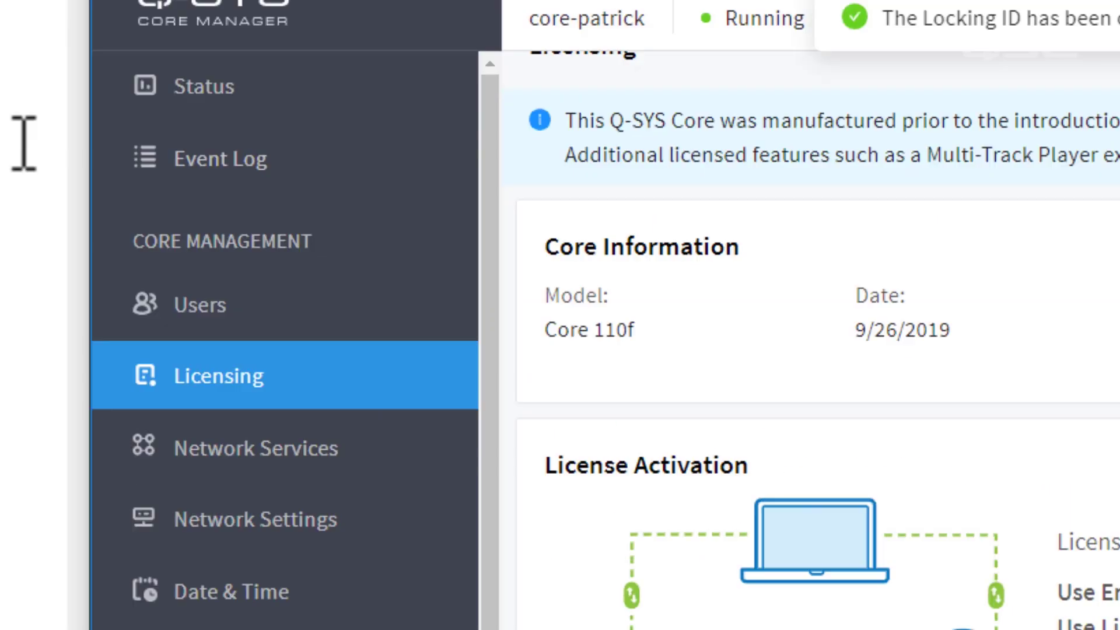
{"action": "left_click", "coordinate": [425, 458]}
{"action": "type", "text": "LOCKING ID:"}
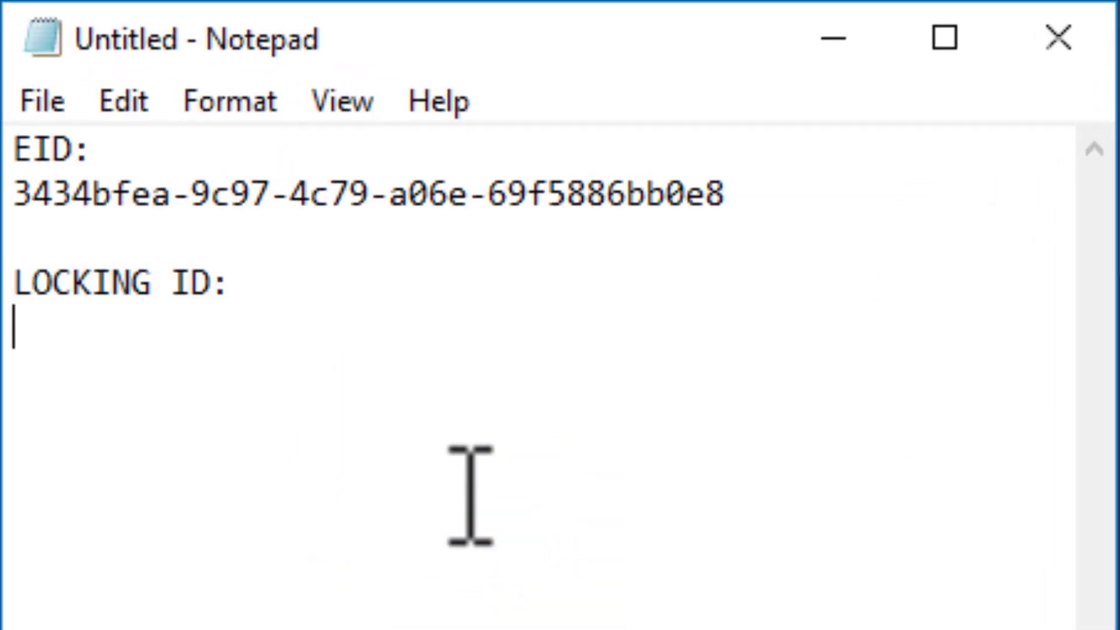
{"action": "key", "text": "ctrl+v"}
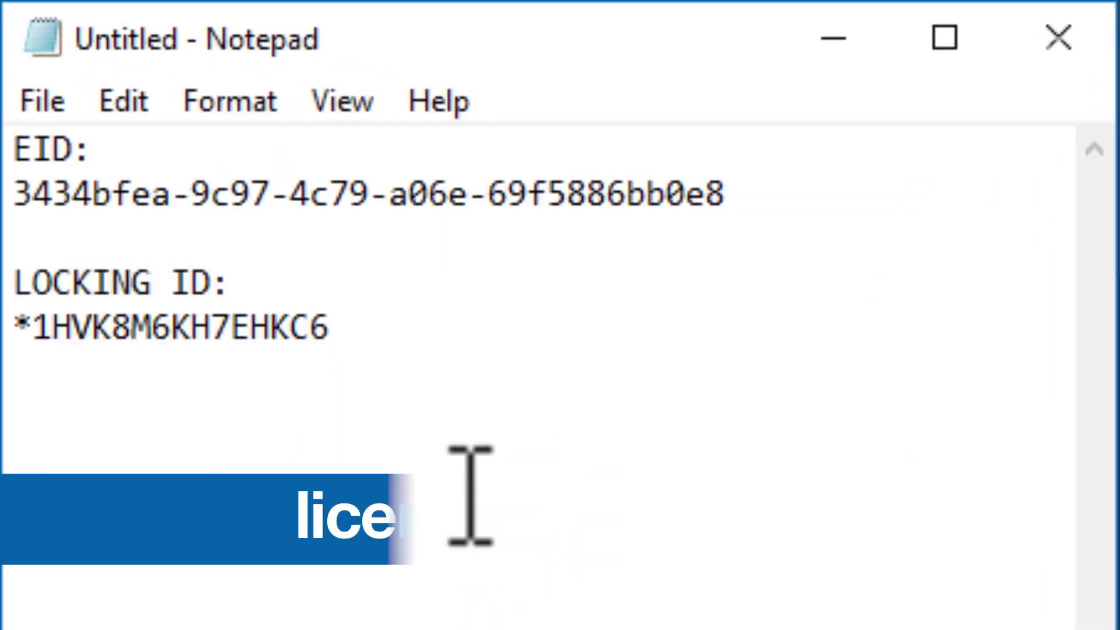
{"action": "key", "text": "Return"}
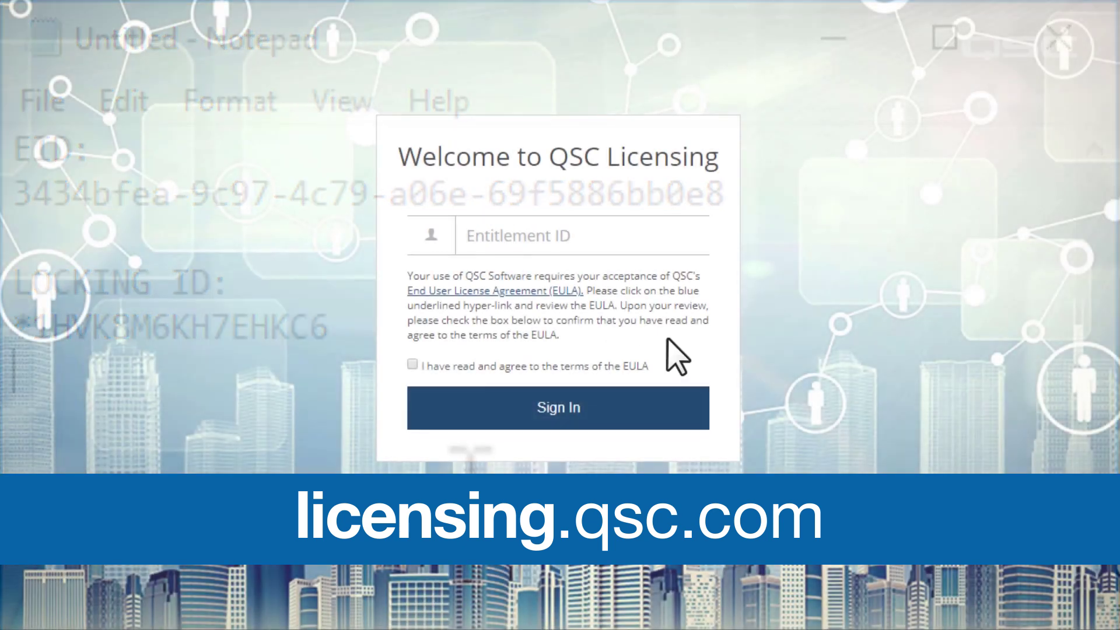
Step: Sign in to QSC Licensing with the EID and start activating SLQSE-110-P and SLQUD-110-P
{"action": "key", "text": "ctrl+v"}
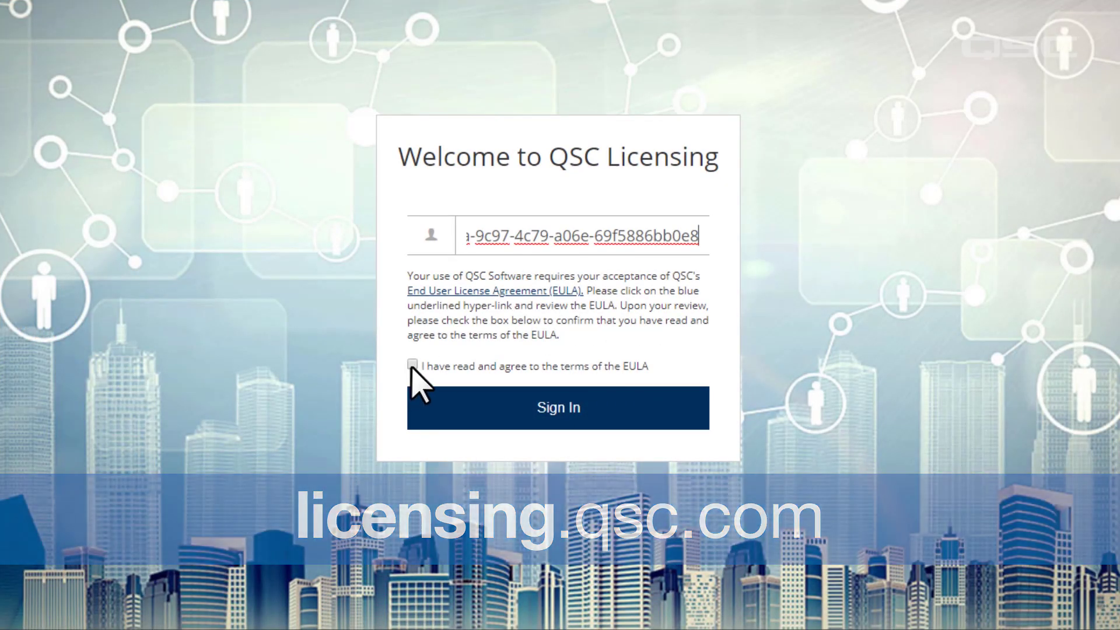
{"action": "left_click", "coordinate": [412, 364]}
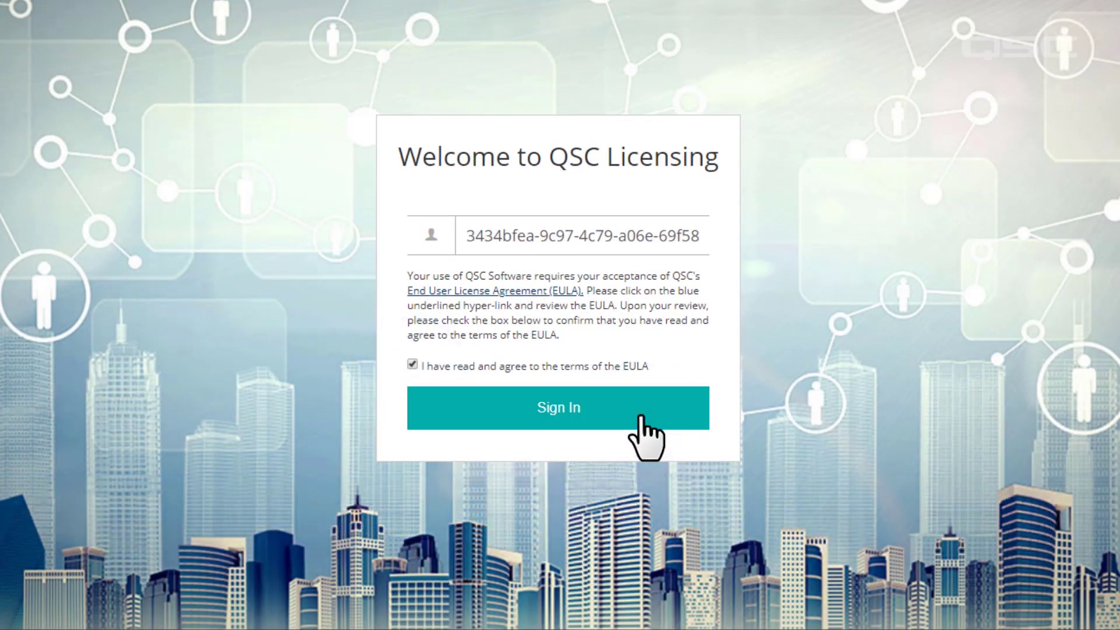
{"action": "left_click", "coordinate": [641, 418]}
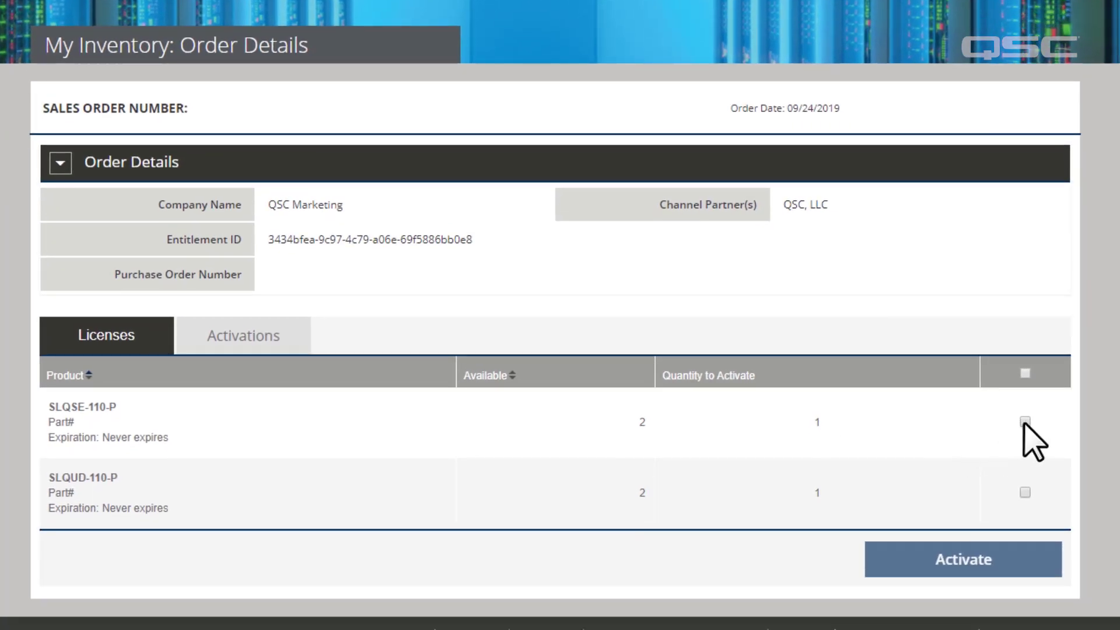
{"action": "left_click", "coordinate": [1025, 422]}
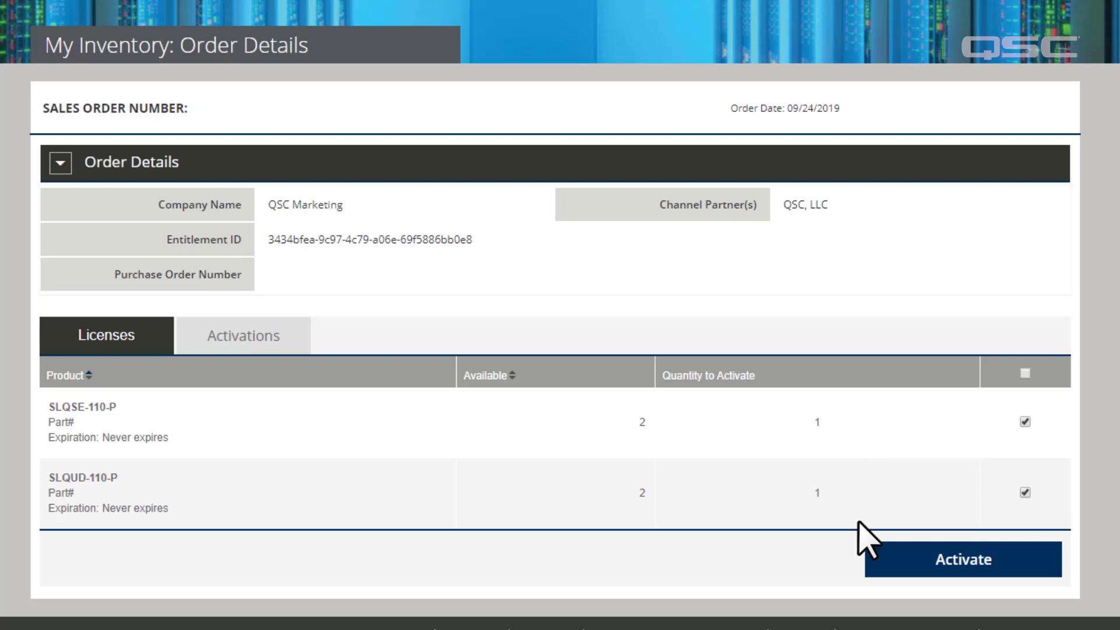
{"action": "left_click", "coordinate": [1019, 560]}
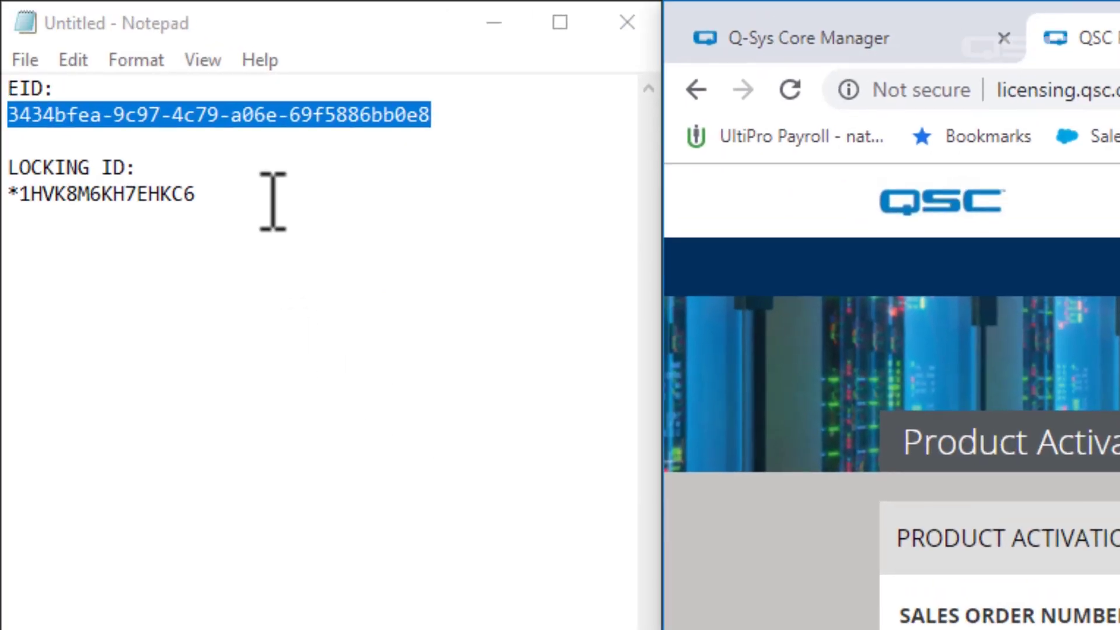
{"action": "left_click", "coordinate": [273, 199]}
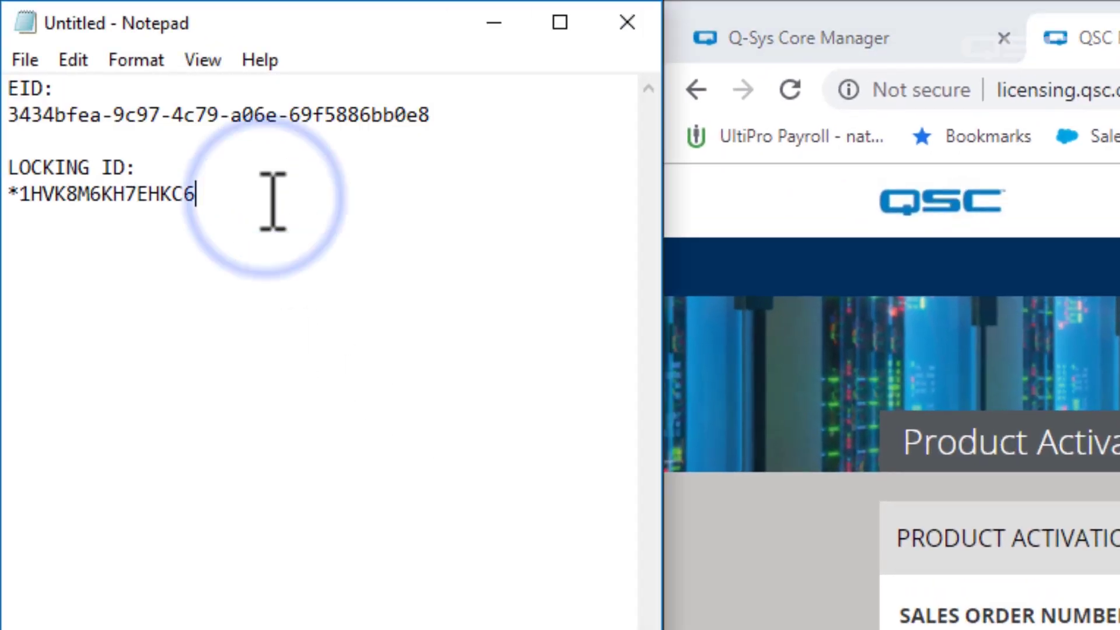
{"action": "key", "text": "shift+Home"}
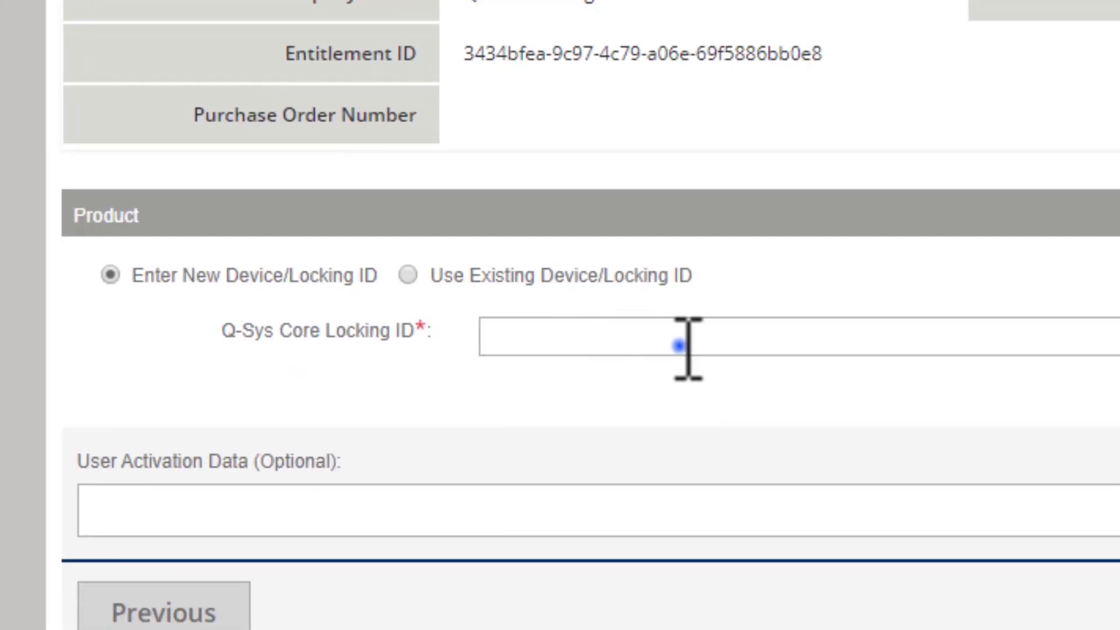
{"action": "left_click", "coordinate": [688, 347]}
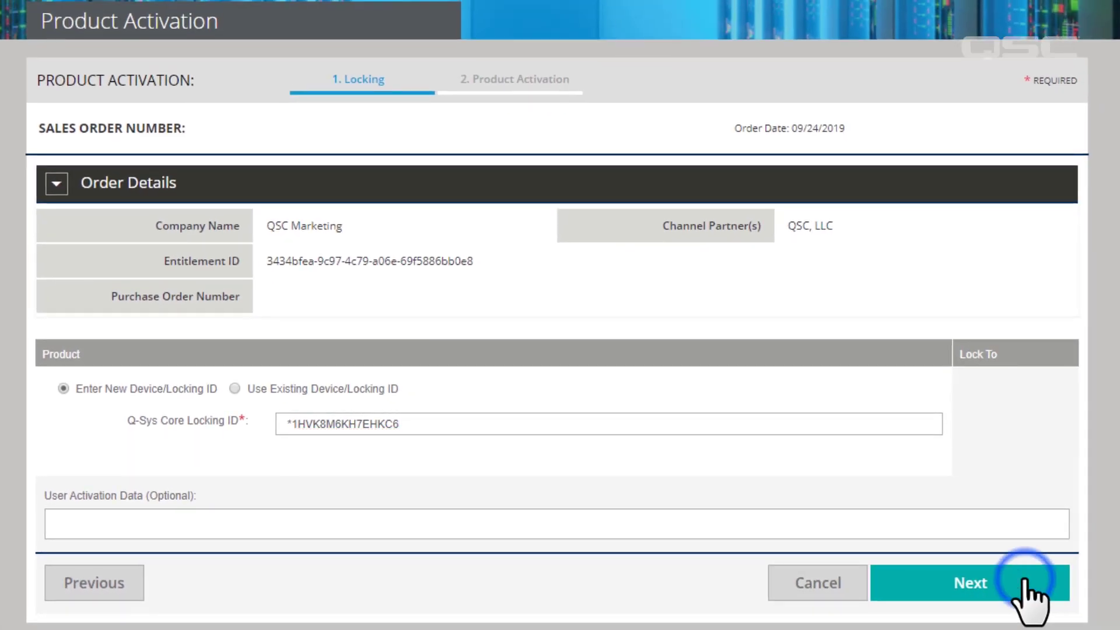
{"action": "left_click", "coordinate": [1025, 579]}
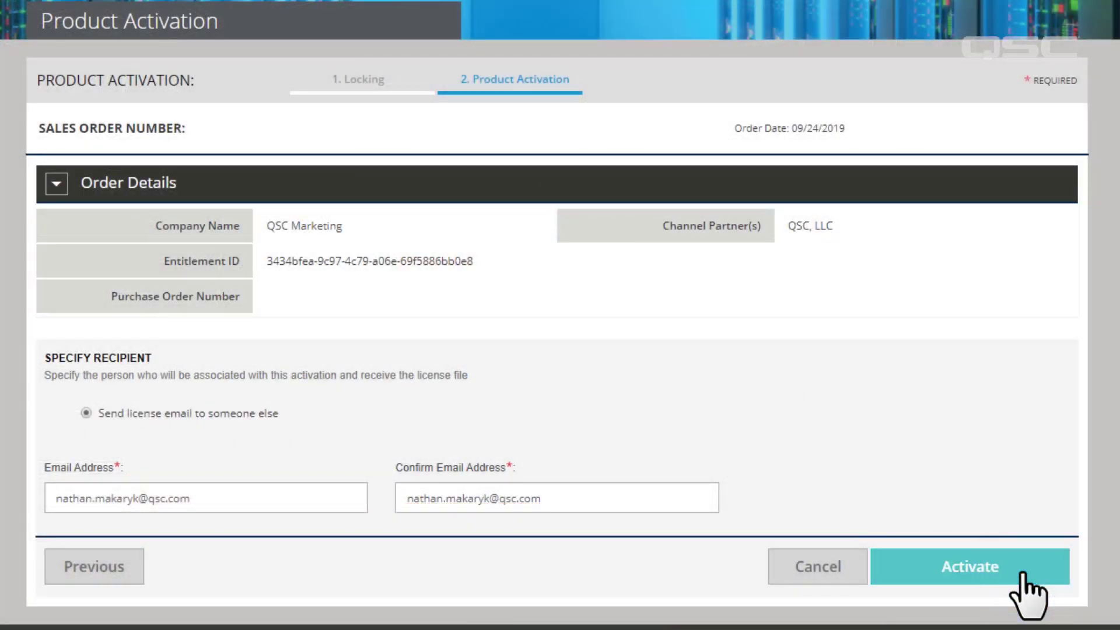
{"action": "left_click", "coordinate": [1024, 576]}
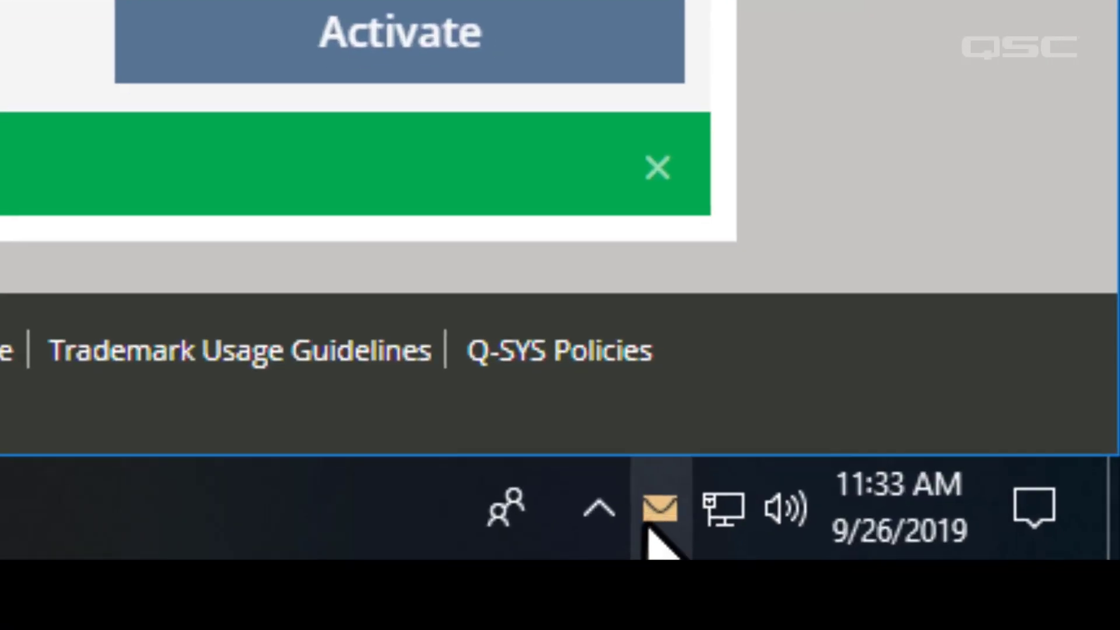
{"action": "left_click", "coordinate": [655, 536]}
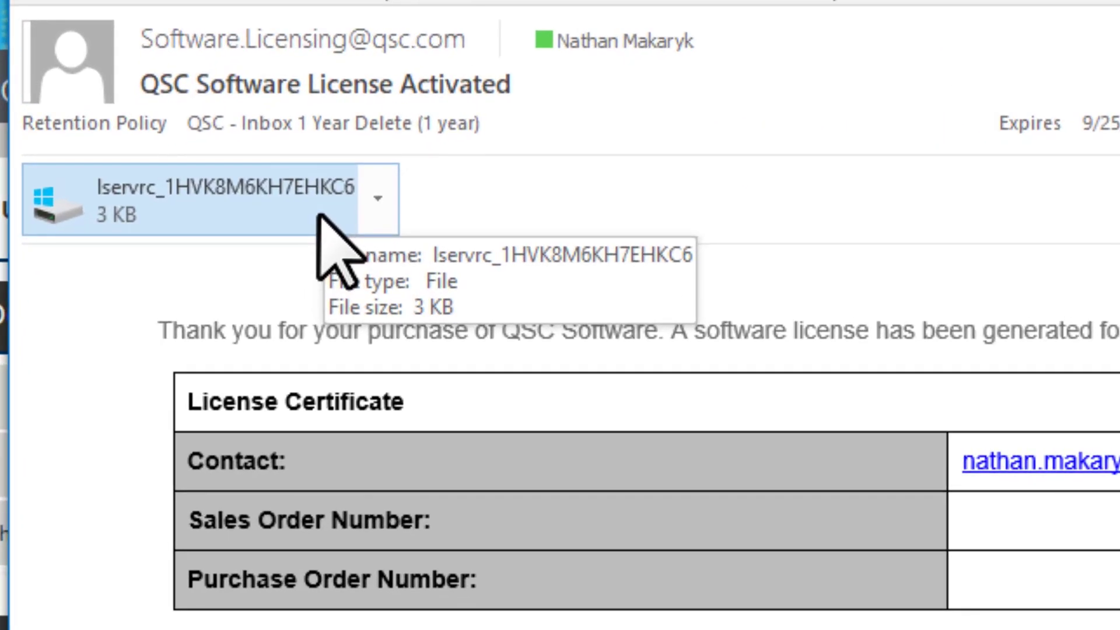
{"action": "right_click", "coordinate": [319, 215]}
{"action": "left_click", "coordinate": [324, 395]}
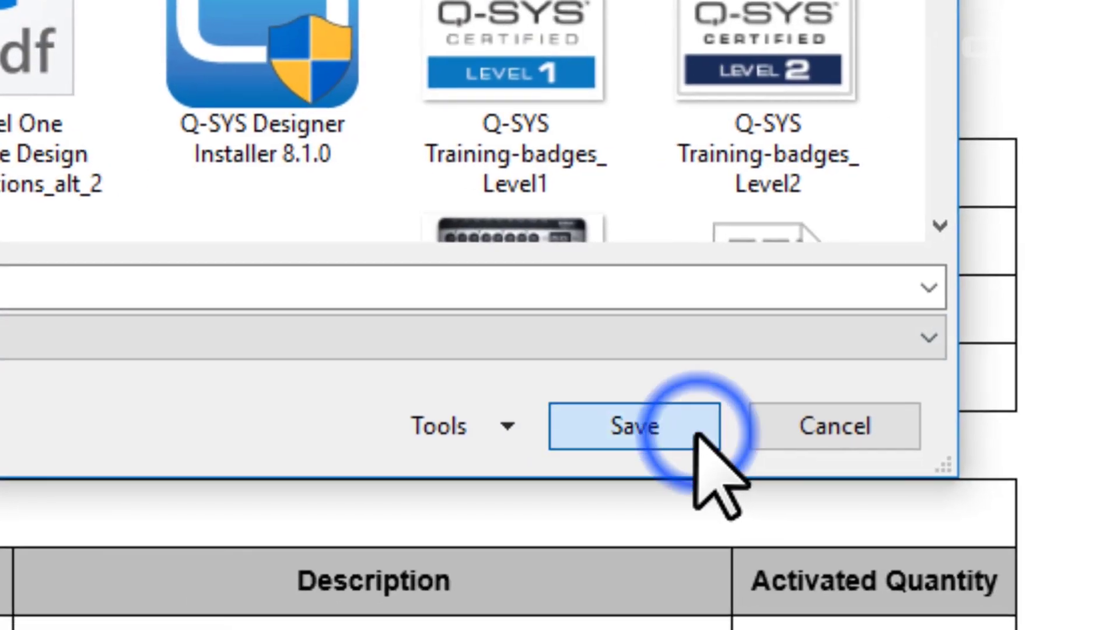
{"action": "left_click", "coordinate": [697, 431]}
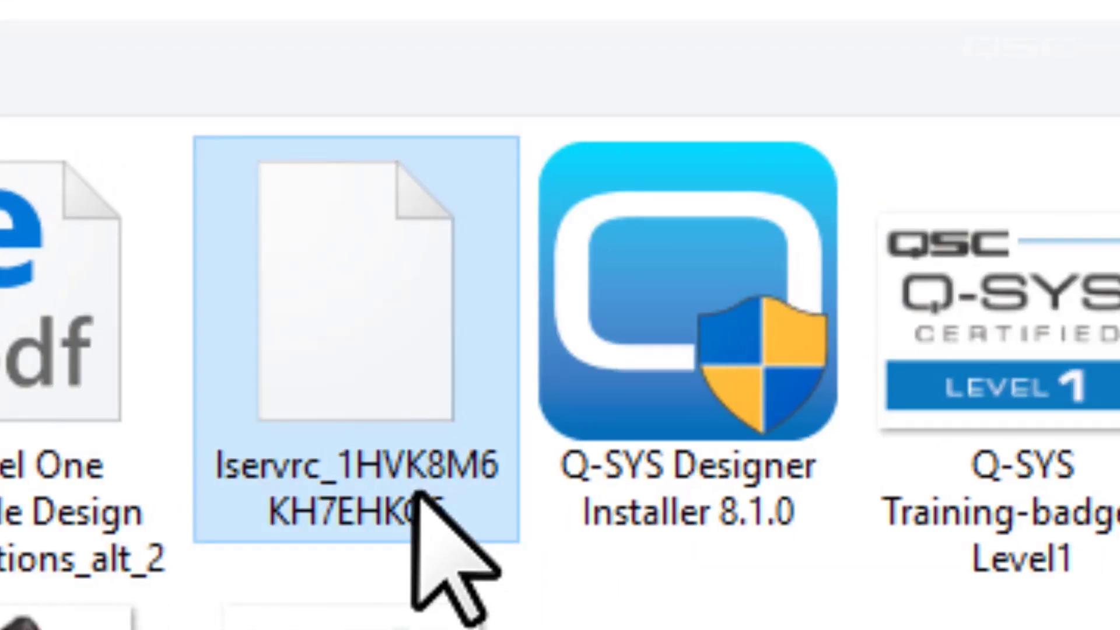
{"action": "double_click", "coordinate": [417, 497]}
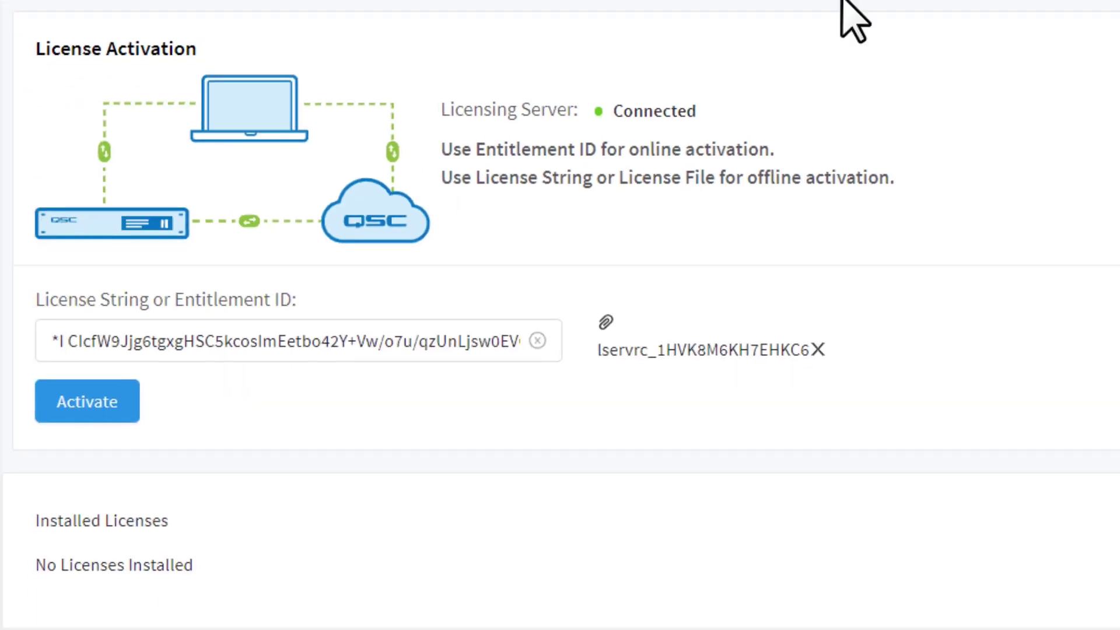